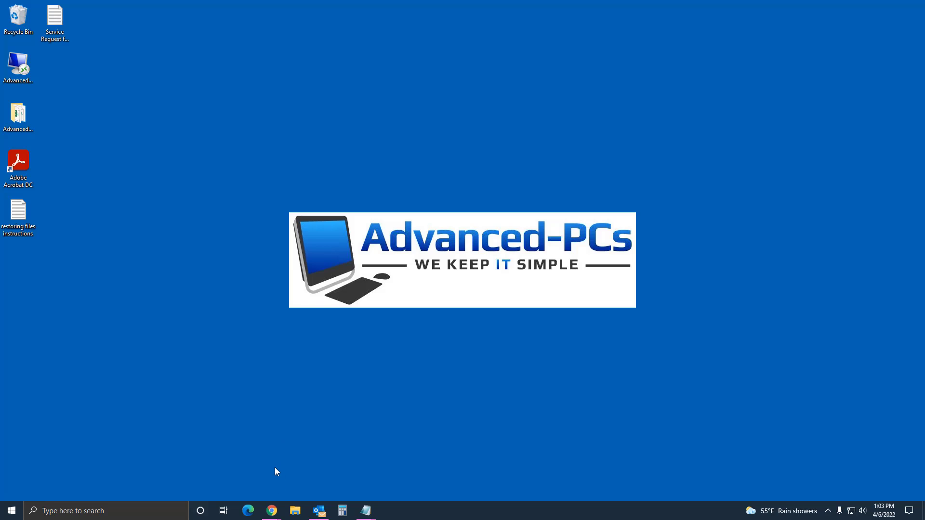
Step: Switch to the Chrome window and load gotomypc.com from the address bar
{"action": "mouse_move", "coordinate": [273, 511]}
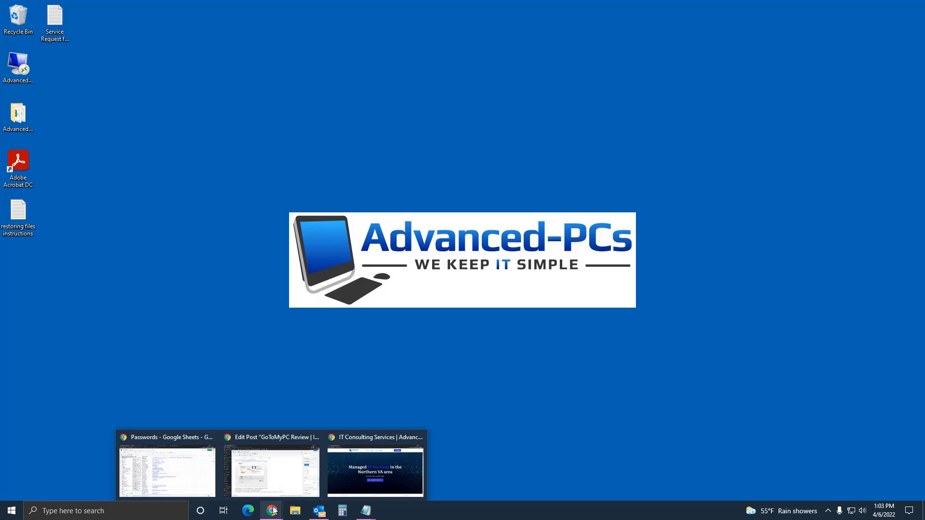
{"action": "left_click", "coordinate": [366, 465]}
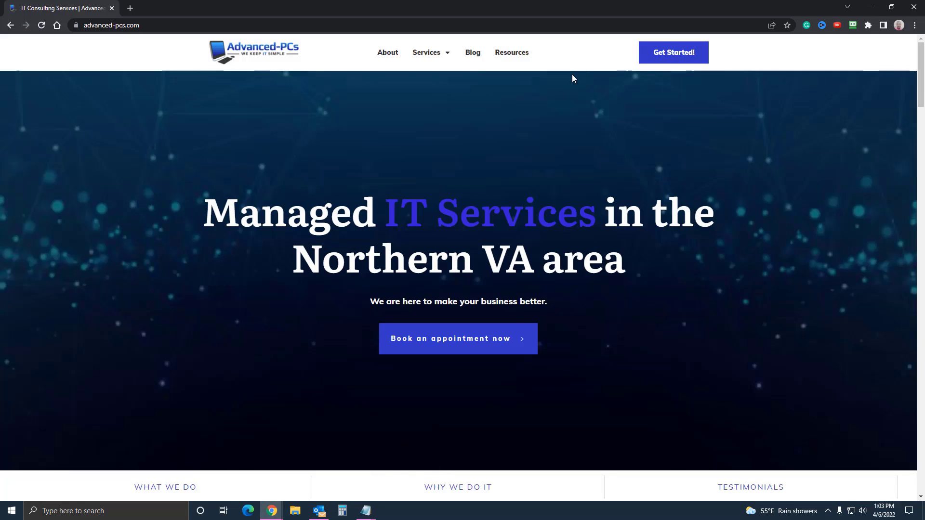
{"action": "left_click", "coordinate": [210, 24]}
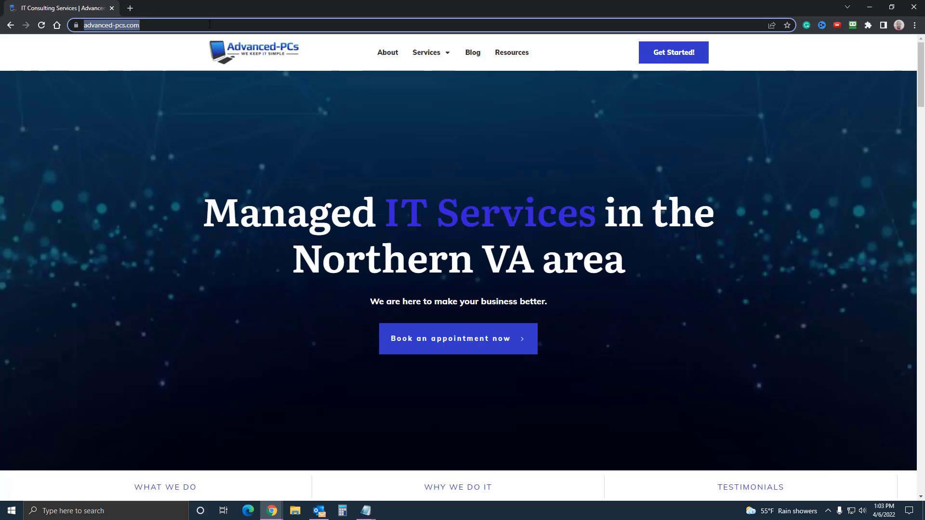
{"action": "type", "text": "got"}
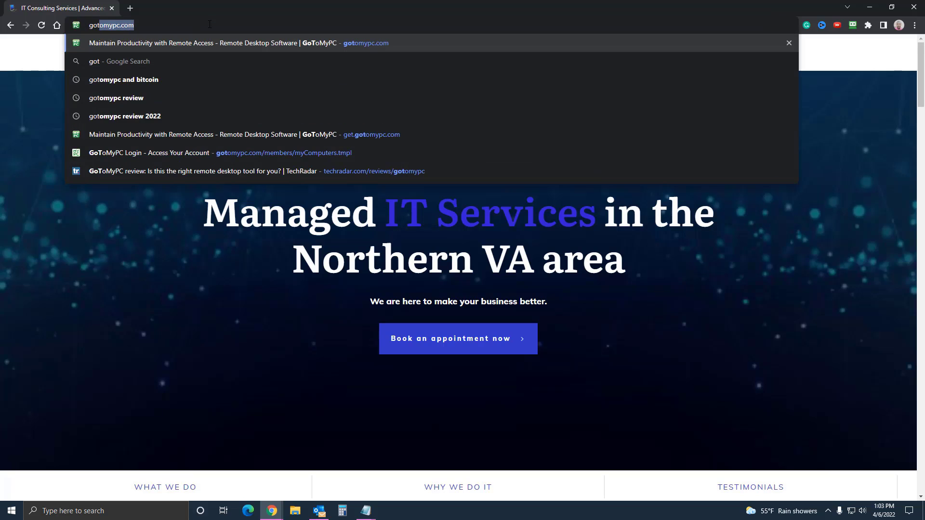
{"action": "type", "text": "omypc.com"}
{"action": "key", "text": "Return"}
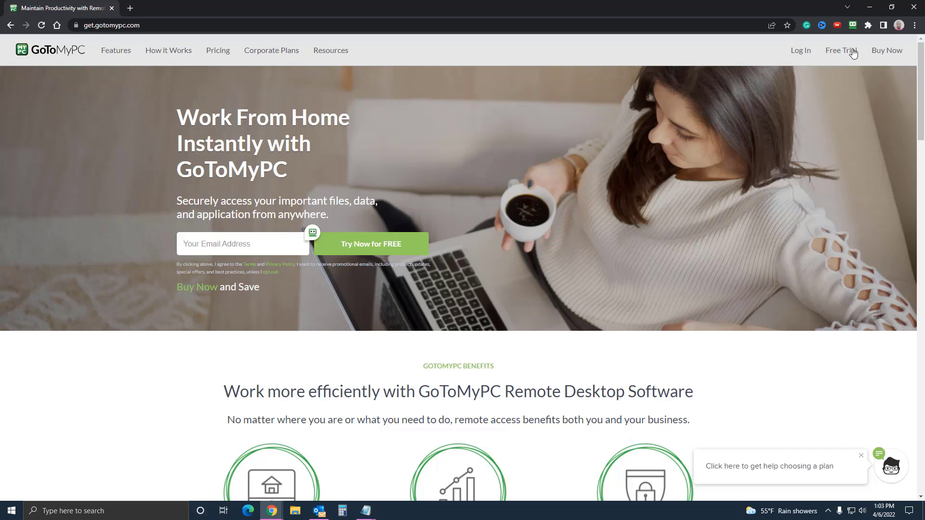
Step: Review the Personal, Pro and Corporate pricing plans, then go to the login page
{"action": "left_click", "coordinate": [882, 51]}
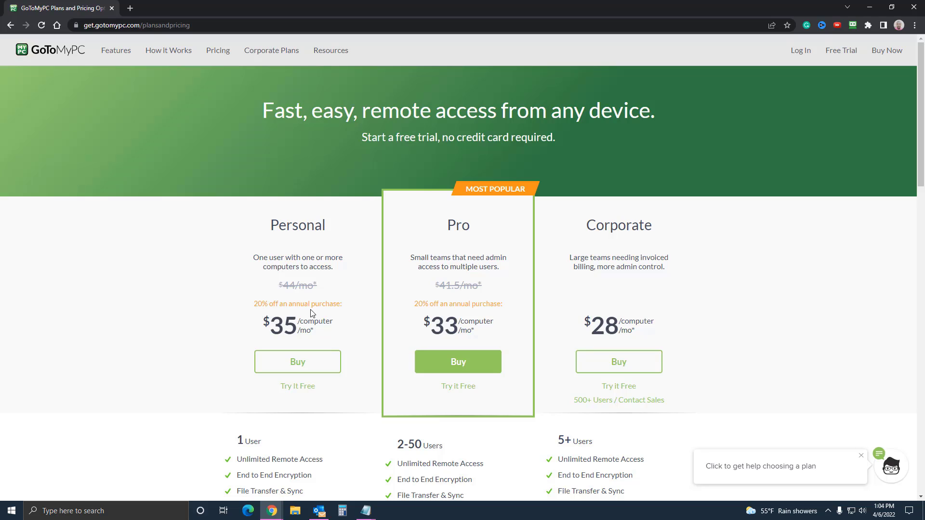
{"action": "left_click_drag", "start_coordinate": [255, 303], "coordinate": [345, 308]}
{"action": "left_click", "coordinate": [348, 309]}
{"action": "scroll", "coordinate": [265, 406], "scroll_direction": "down", "scroll_amount": 1}
{"action": "scroll", "coordinate": [265, 406], "scroll_direction": "down", "scroll_amount": 1}
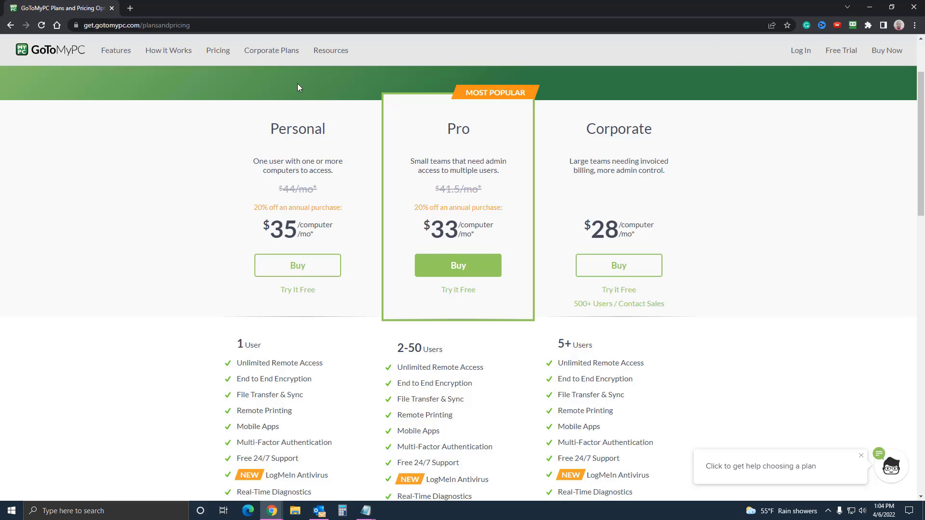
{"action": "left_click", "coordinate": [800, 50]}
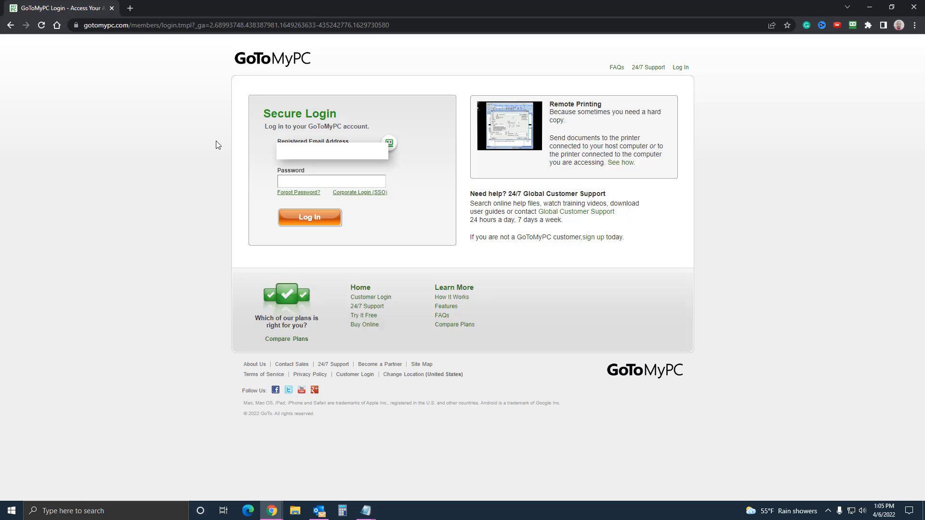
Step: Sign in with the account password, re-entering it after the first login error
{"action": "key", "text": "Tab"}
{"action": "type", "text": "•••••••••••••"}
{"action": "left_click", "coordinate": [307, 218]}
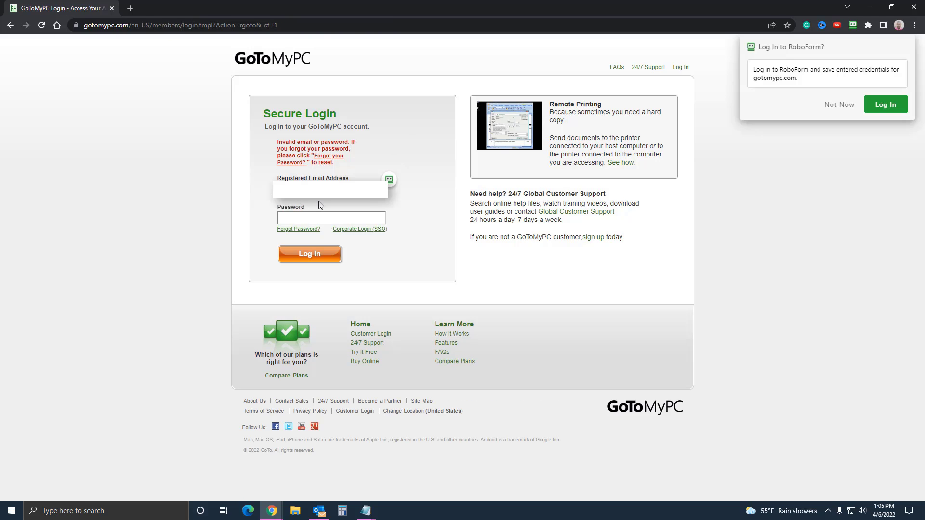
{"action": "left_click", "coordinate": [311, 218]}
{"action": "type", "text": "••••••••••••"}
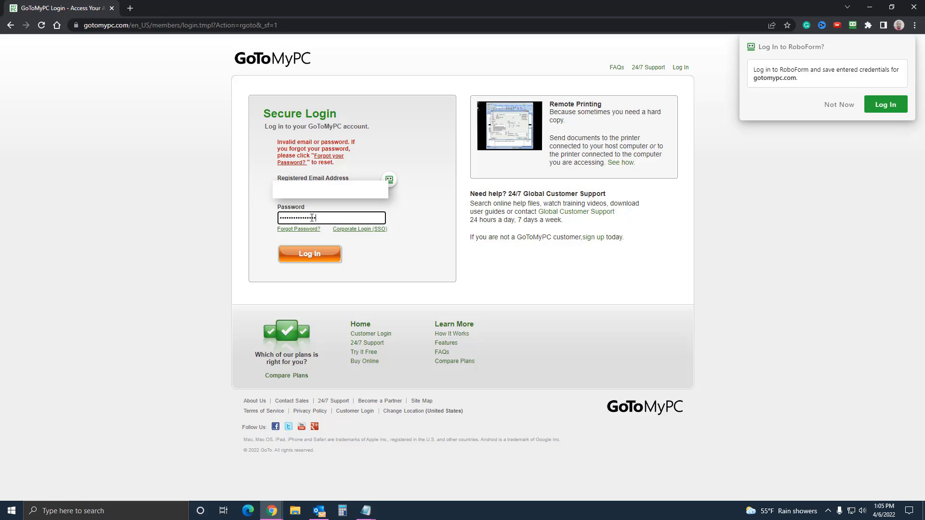
{"action": "type", "text": "•"}
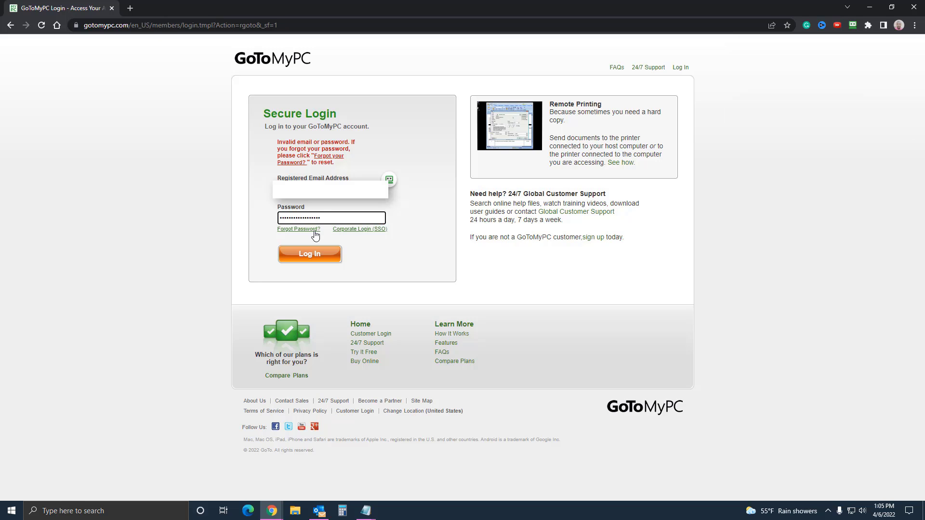
{"action": "left_click", "coordinate": [311, 254]}
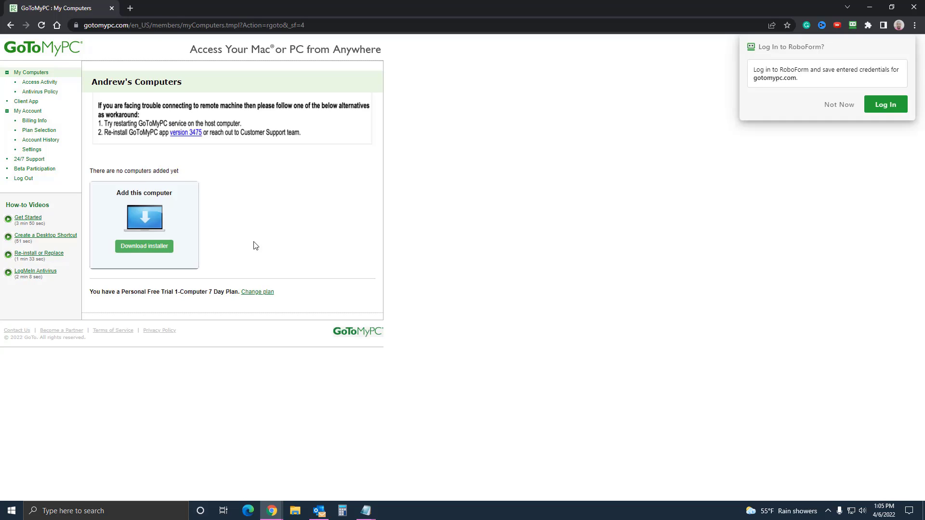
Step: Decline RoboForm's offer to save the login
{"action": "left_click", "coordinate": [831, 108]}
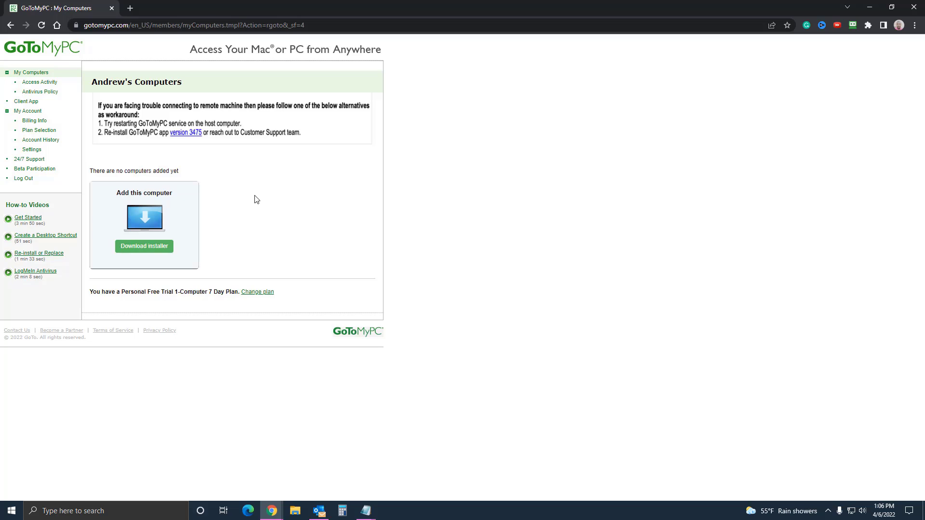
Step: Download the GoToMyPC installer and launch it through GoTo Opener
{"action": "left_click", "coordinate": [153, 248]}
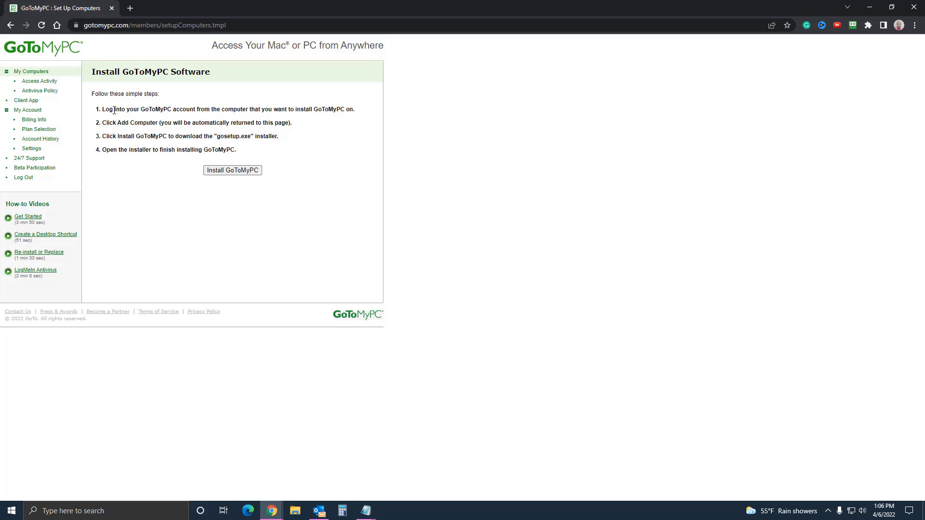
{"action": "left_click", "coordinate": [234, 170]}
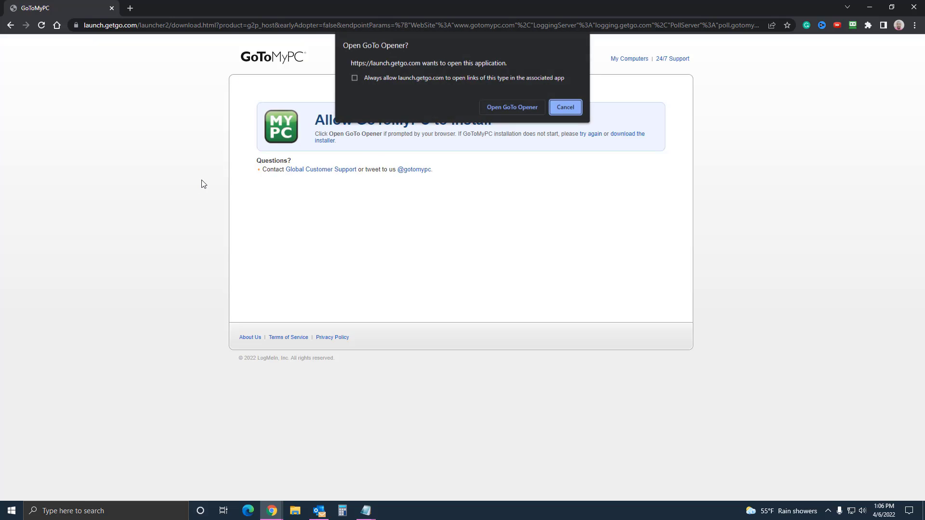
{"action": "left_click", "coordinate": [501, 108]}
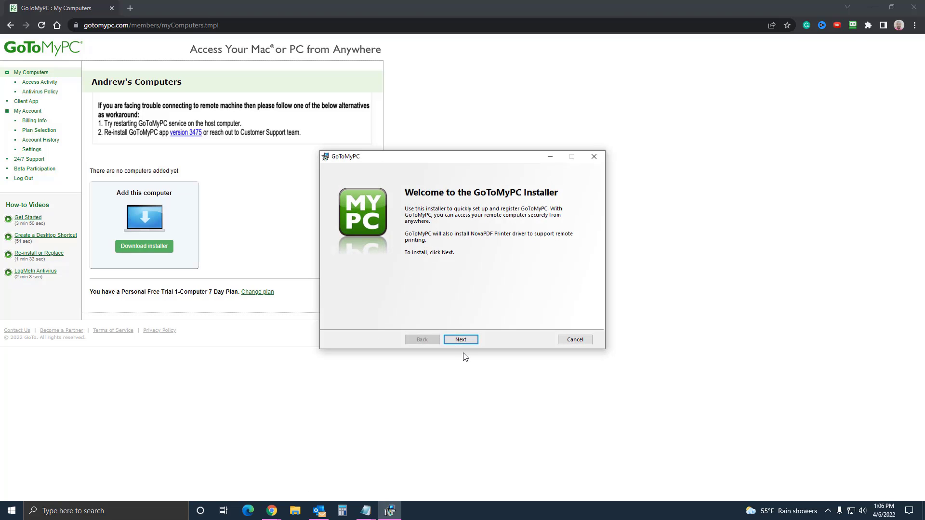
Step: Start the installation and choose to restart the computer later
{"action": "left_click", "coordinate": [468, 340]}
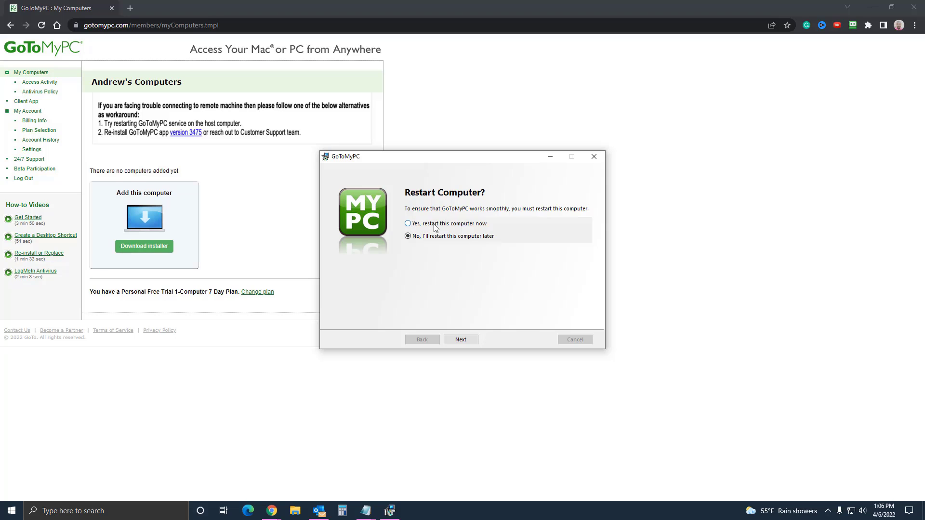
{"action": "left_click", "coordinate": [463, 340]}
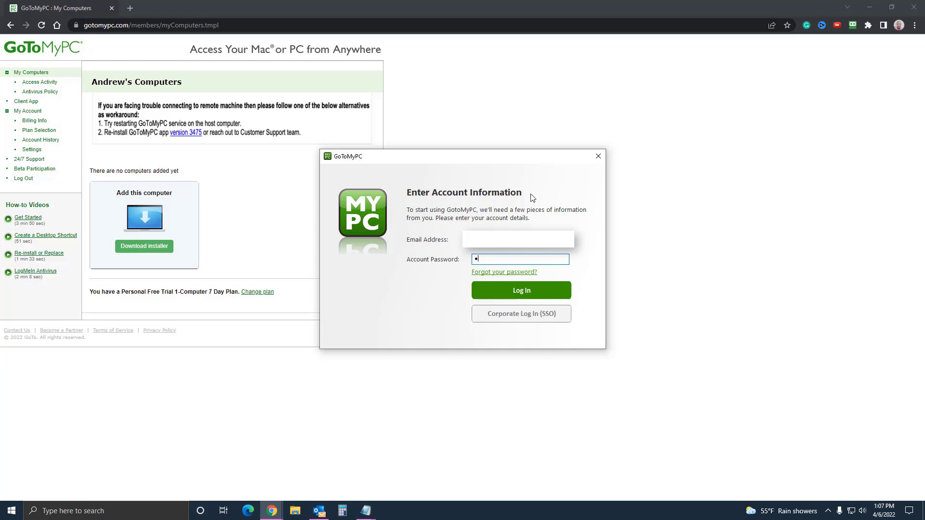
Step: Sign in with the account password and accept the suggested computer nickname
{"action": "type", "text": "•••••••••"}
{"action": "left_click", "coordinate": [570, 287]}
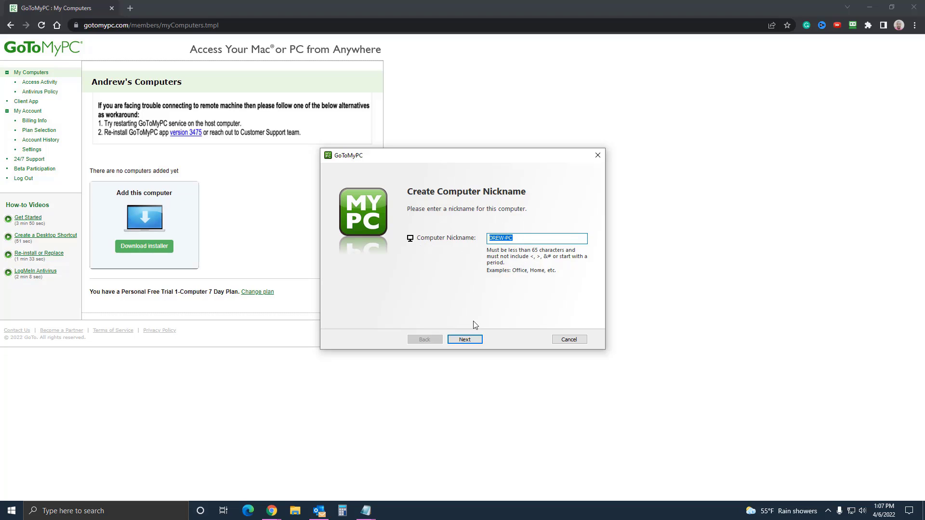
{"action": "left_click", "coordinate": [471, 341]}
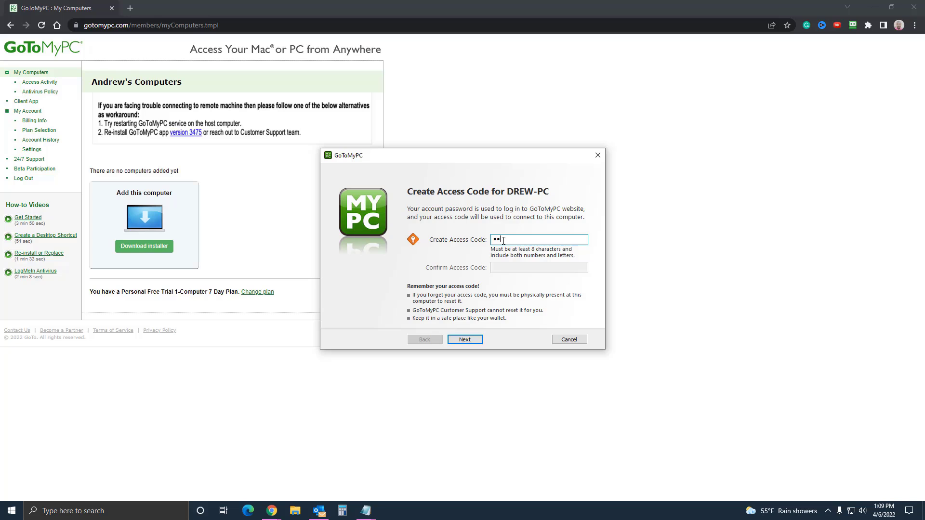
Step: Create and confirm an access code for DREW-PC
{"action": "type", "text": "**********"}
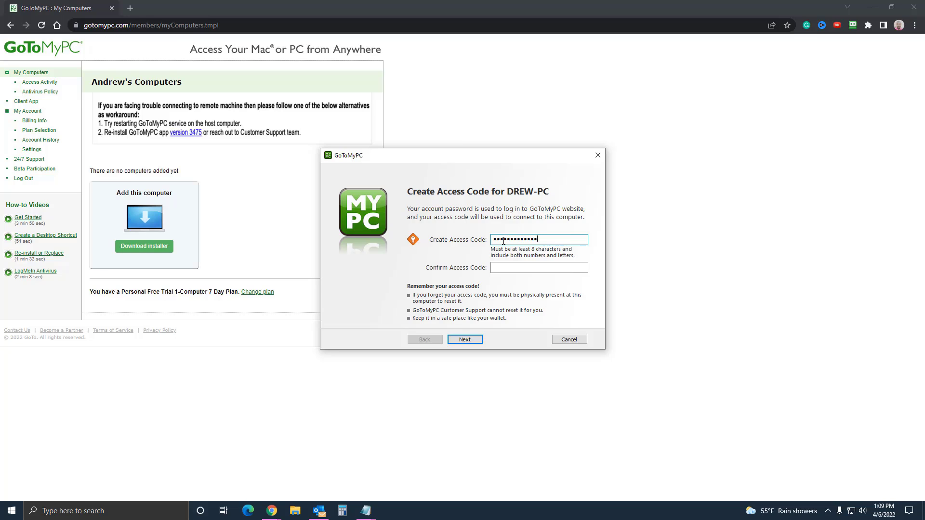
{"action": "key", "text": "Tab"}
{"action": "type", "text": "*********"}
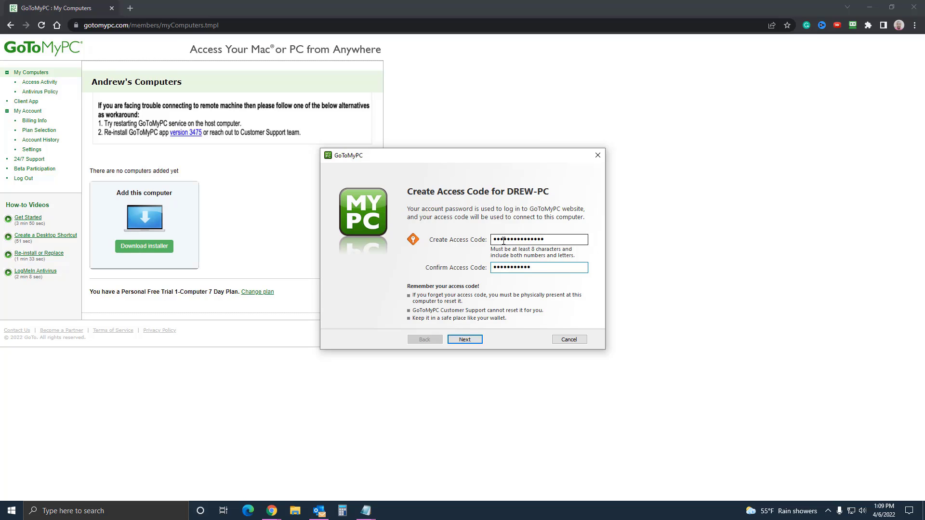
{"action": "type", "text": "***"}
Step: Confirm the access code to finish setup and open the install-confirmation page
{"action": "left_click", "coordinate": [467, 342]}
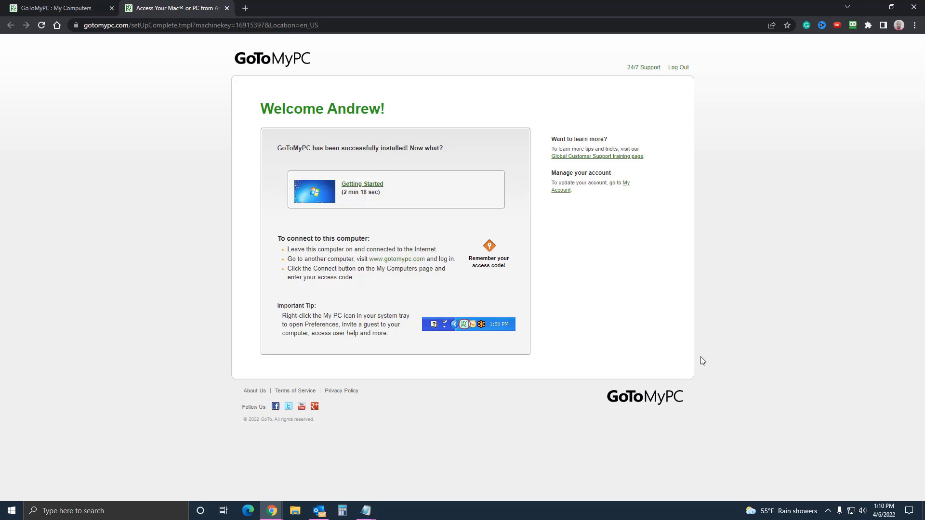
{"action": "left_click", "coordinate": [829, 512]}
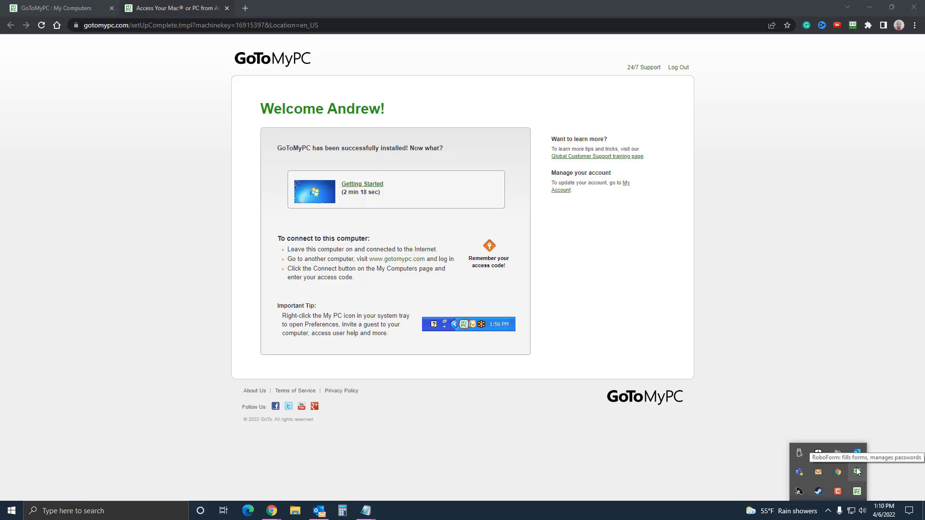
{"action": "left_click", "coordinate": [786, 405]}
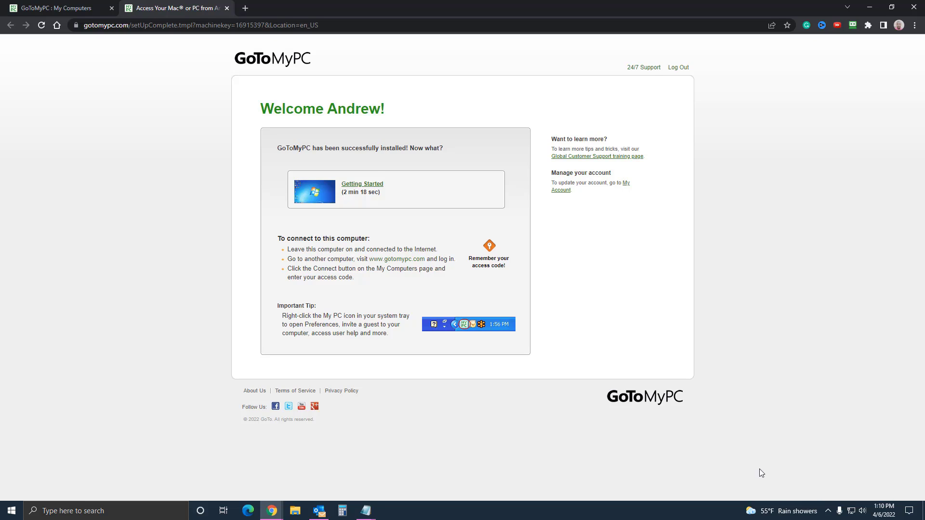
{"action": "left_click", "coordinate": [829, 512]}
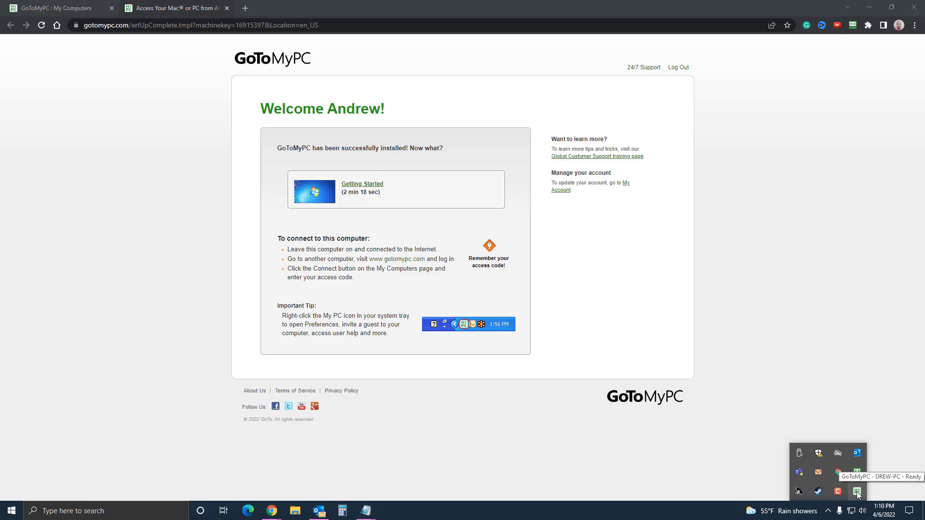
{"action": "left_click", "coordinate": [888, 440]}
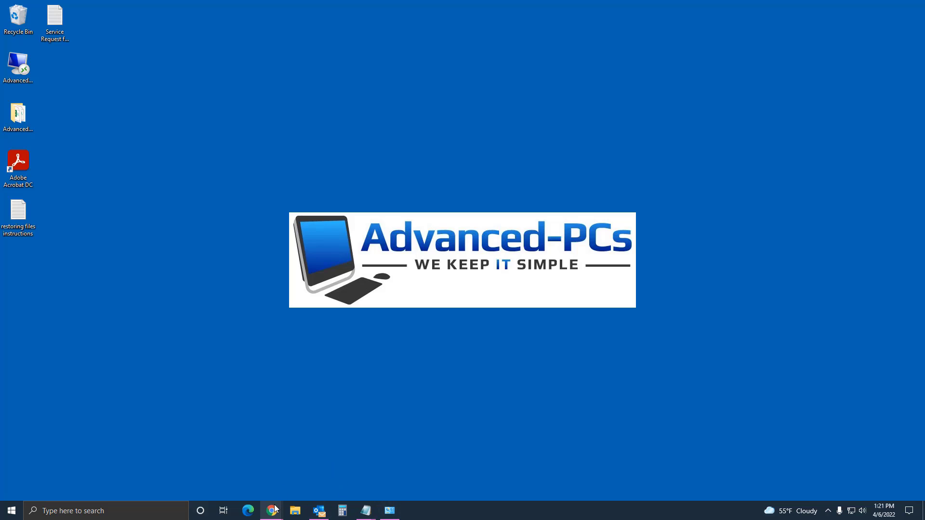
Step: Bring up the GoToMyPC site in Chrome and log in with the account password
{"action": "mouse_move", "coordinate": [275, 510]}
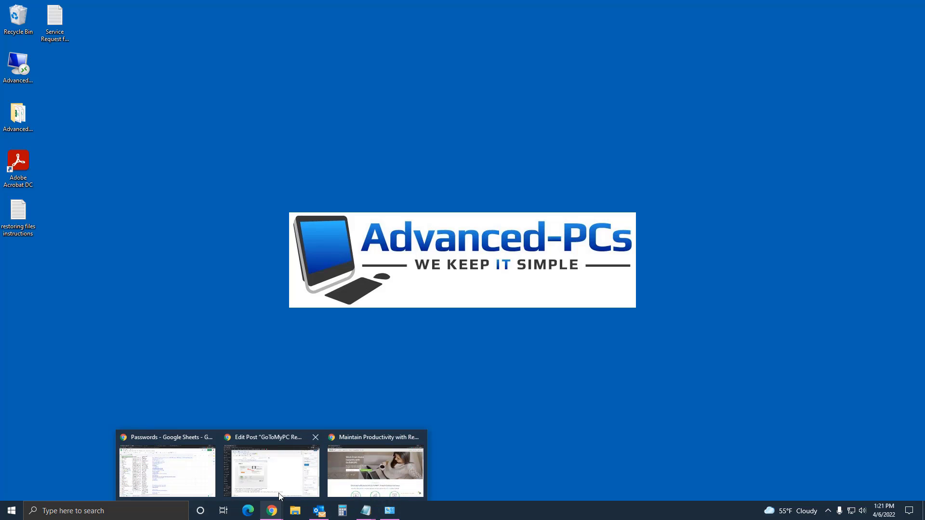
{"action": "left_click", "coordinate": [358, 463]}
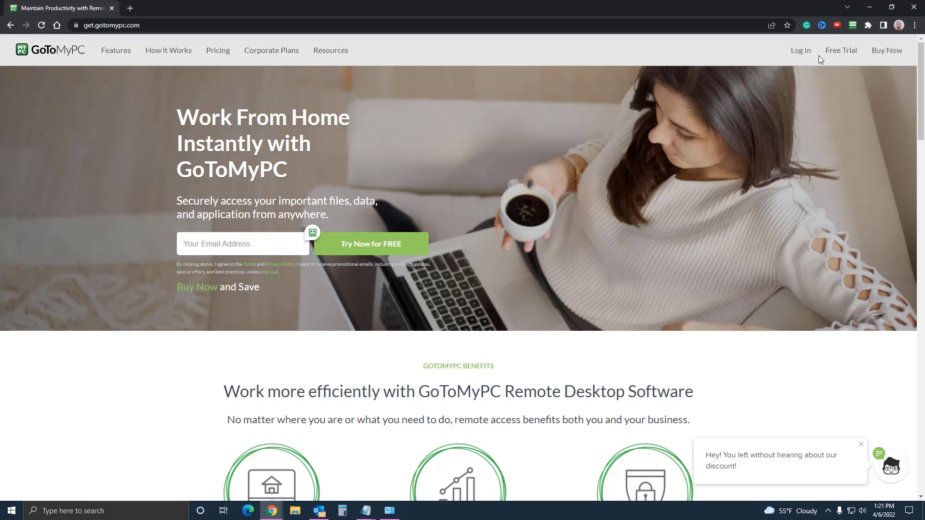
{"action": "left_click", "coordinate": [793, 52]}
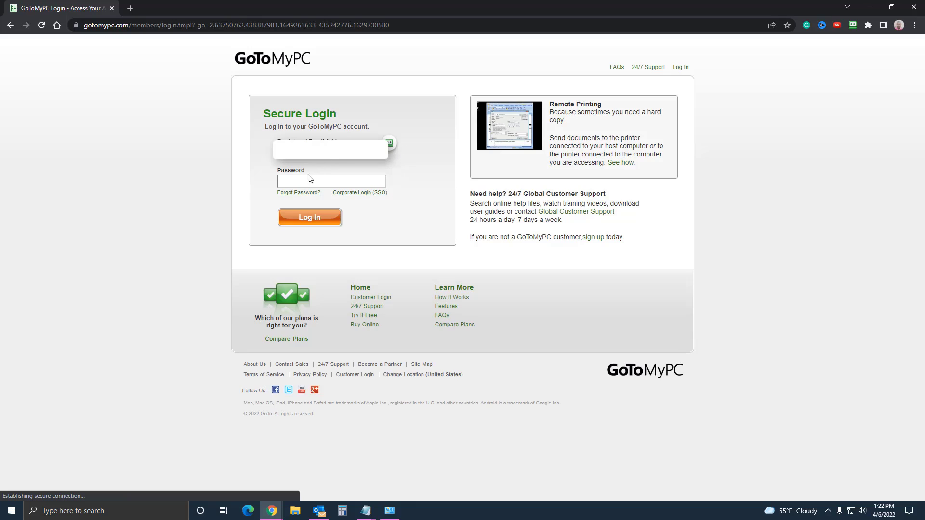
{"action": "left_click", "coordinate": [306, 181]}
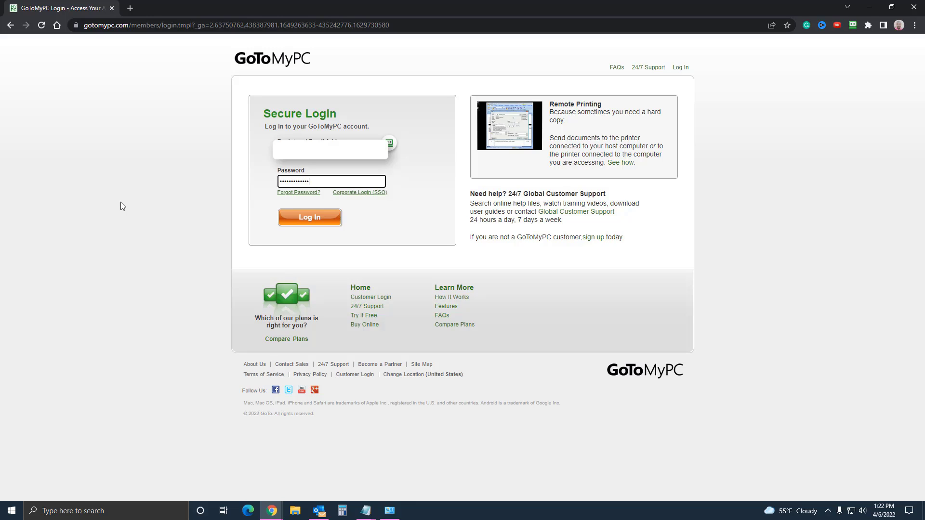
{"action": "key", "text": "Return"}
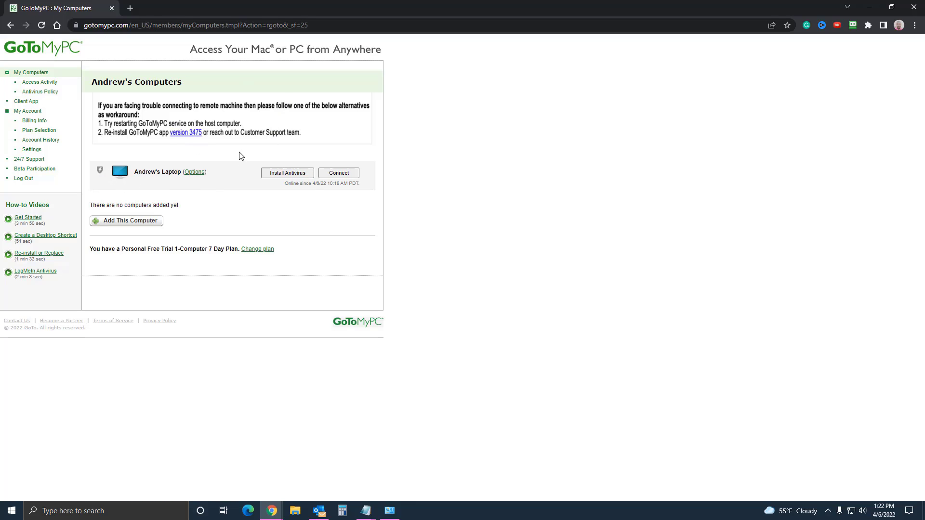
Step: Connect to the laptop through GoTo Opener, allowing the viewer through the firewall
{"action": "left_click", "coordinate": [340, 174]}
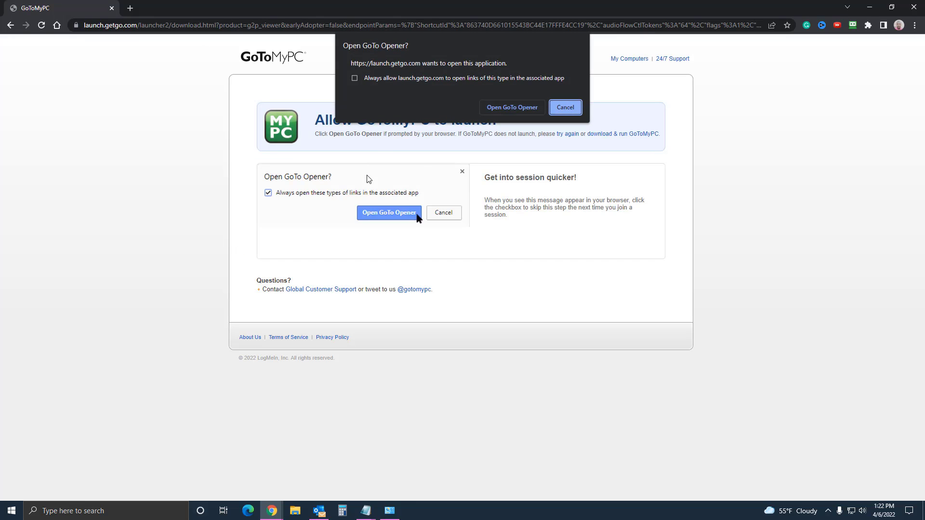
{"action": "left_click", "coordinate": [506, 109]}
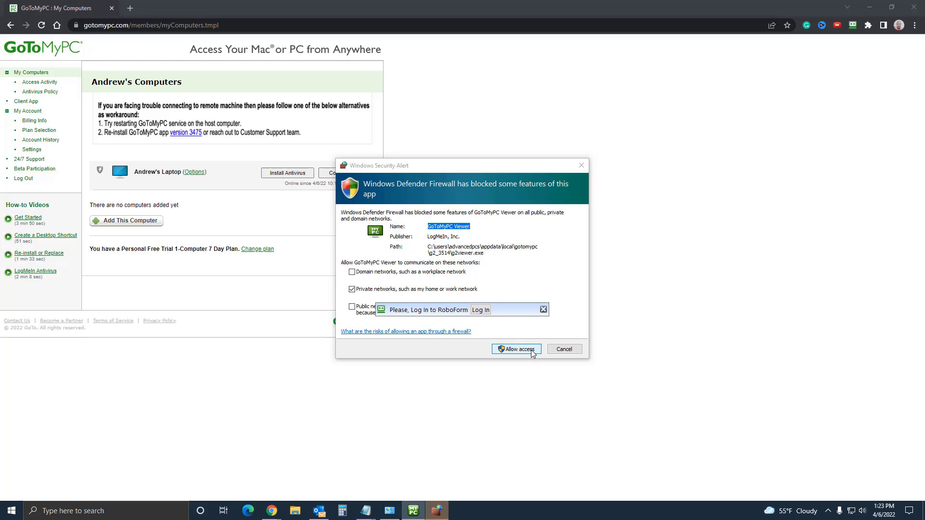
{"action": "left_click", "coordinate": [523, 350]}
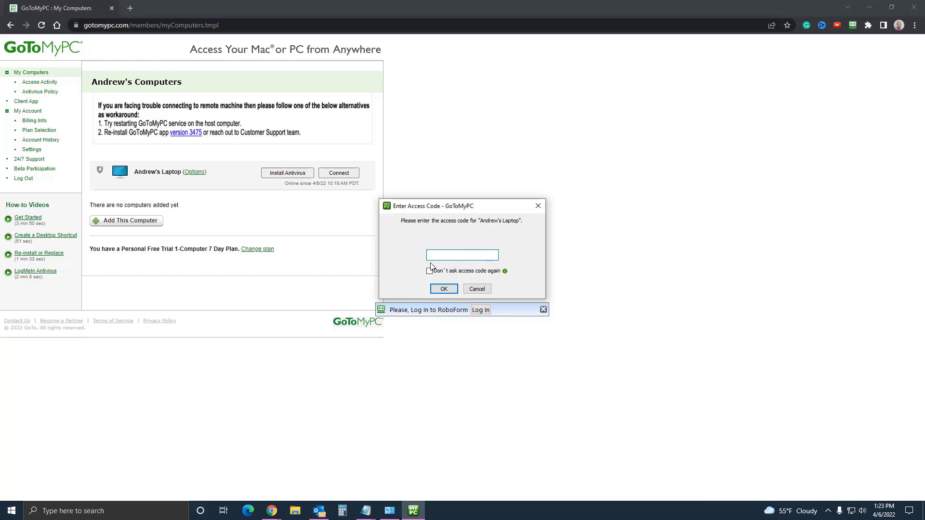
Step: Enter the laptop's access code to open the remote session
{"action": "left_click_drag", "start_coordinate": [432, 209], "coordinate": [480, 192]}
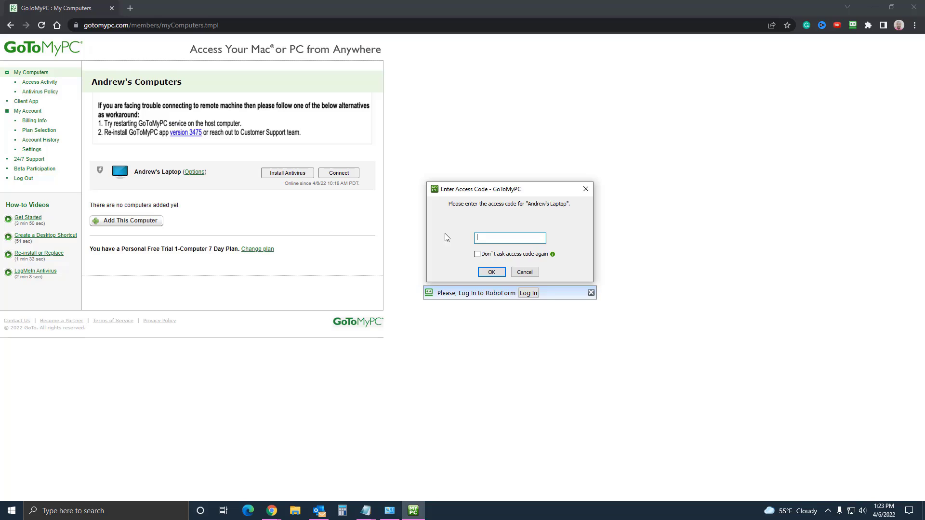
{"action": "type", "text": "•••••••••••••••"}
{"action": "key", "text": "Return"}
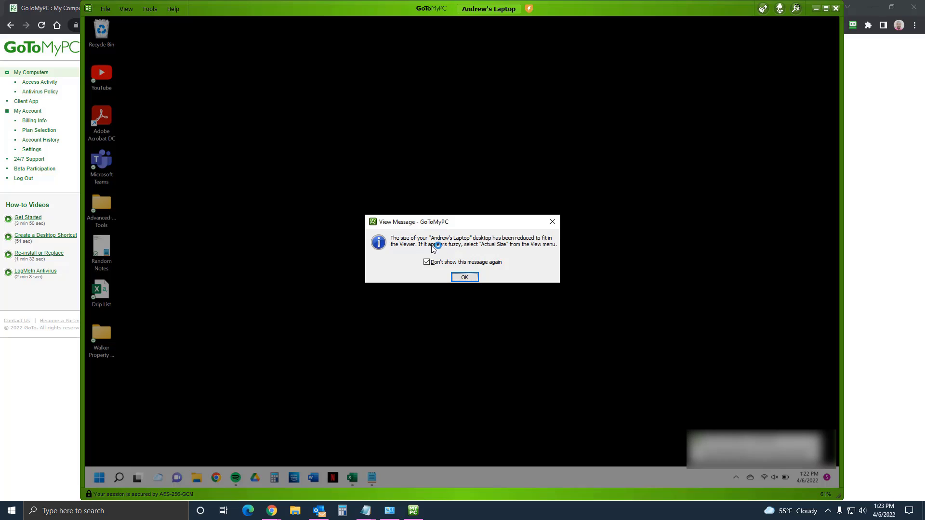
Step: Dismiss the scaled-down desktop notice and bring up the session toolbar in the full-screen viewer
{"action": "left_click", "coordinate": [465, 278]}
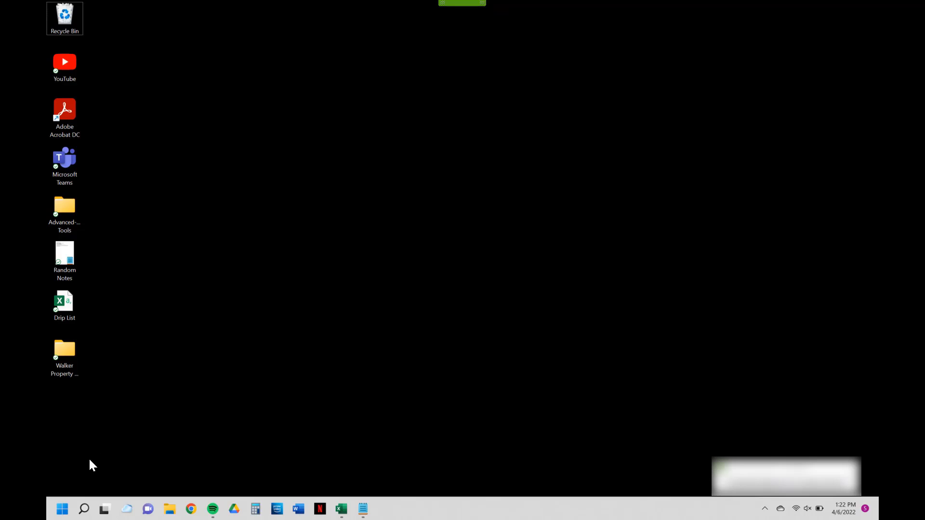
{"action": "left_click", "coordinate": [482, 3]}
{"action": "mouse_move", "coordinate": [461, 3]}
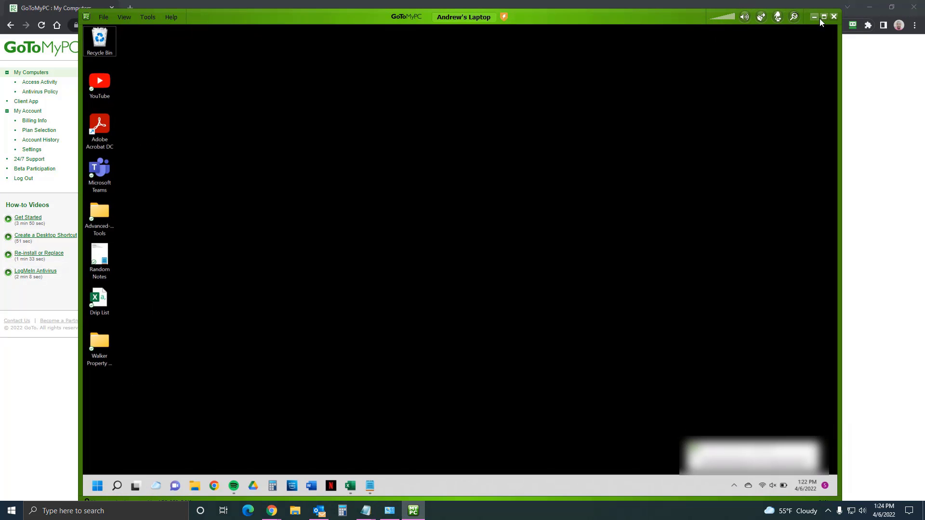
Step: Disconnect from Andrew's Laptop and decline the antivirus offer so the viewer closes
{"action": "left_click", "coordinate": [834, 17]}
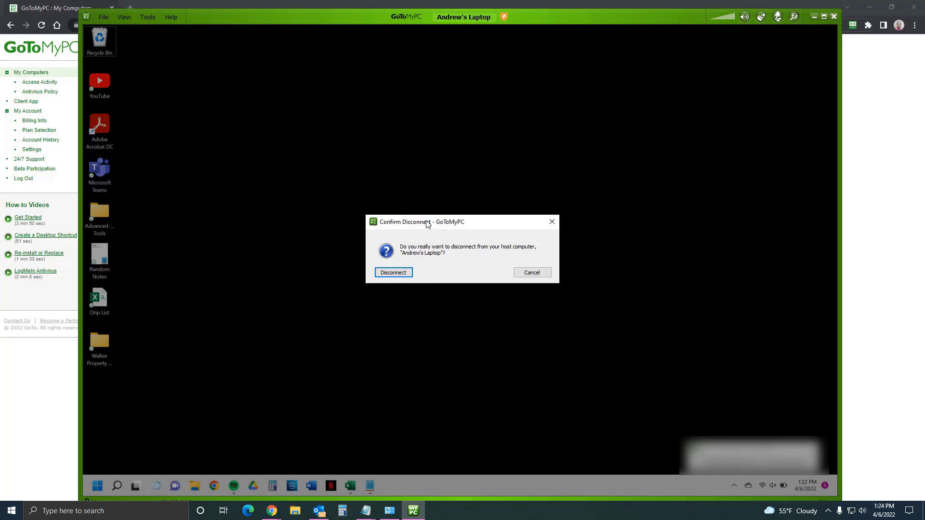
{"action": "left_click", "coordinate": [393, 273]}
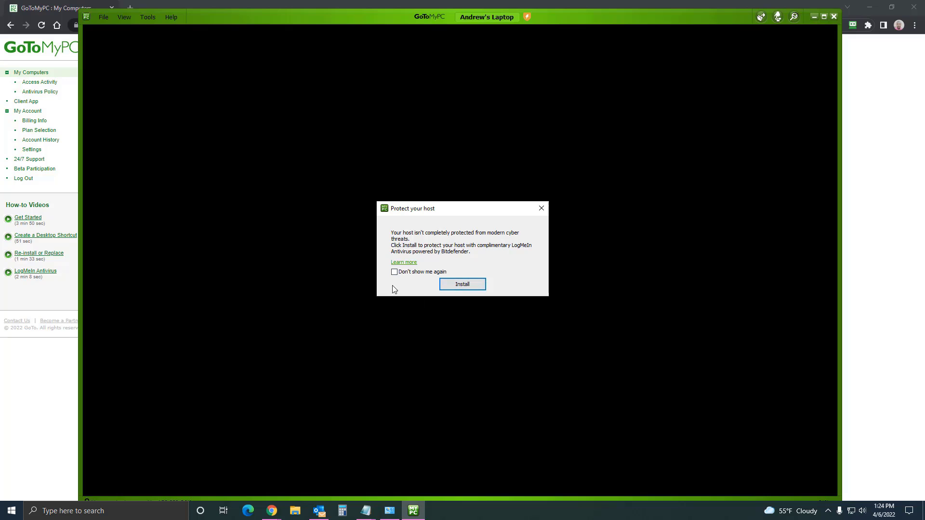
{"action": "left_click", "coordinate": [539, 211]}
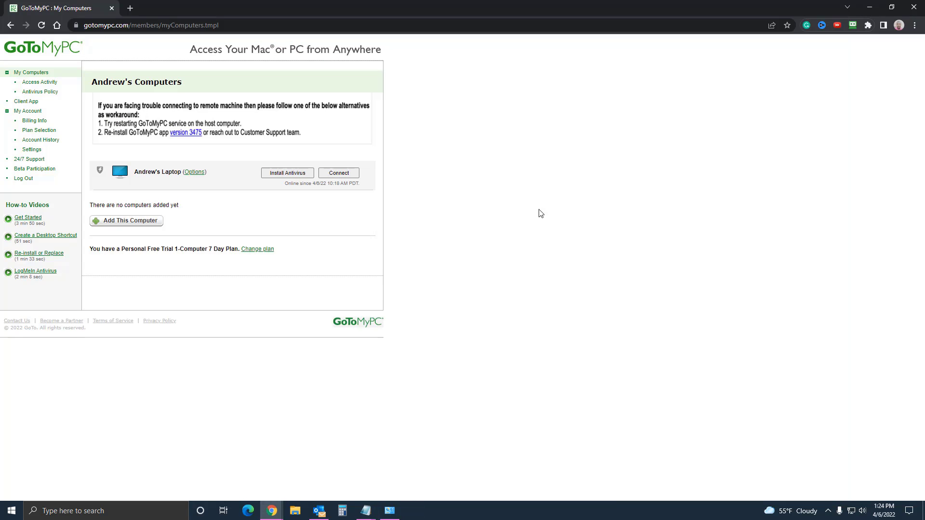